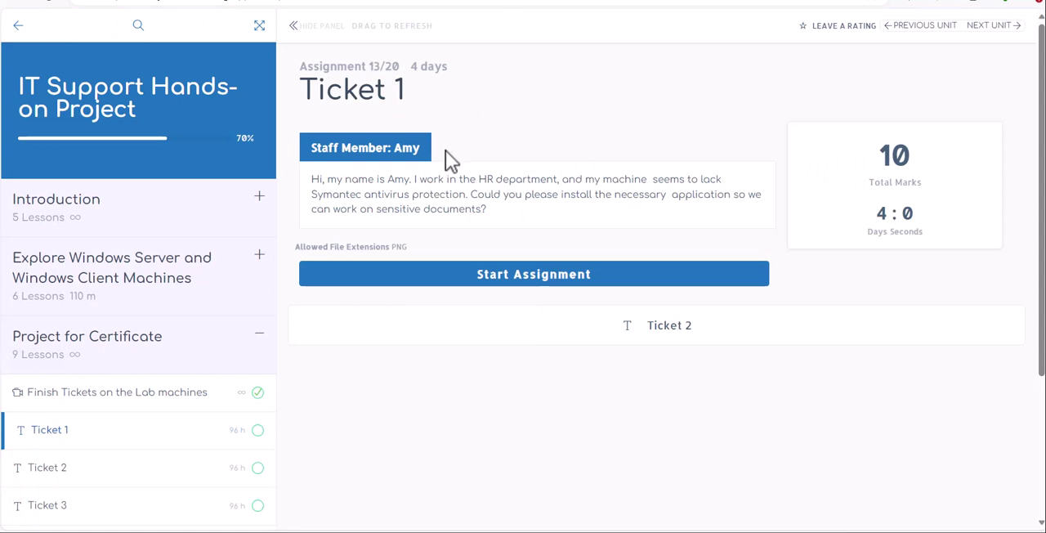
mouse_move(312, 194)
mouse_down()
mouse_move(398, 211)
mouse_move(468, 194)
mouse_up()
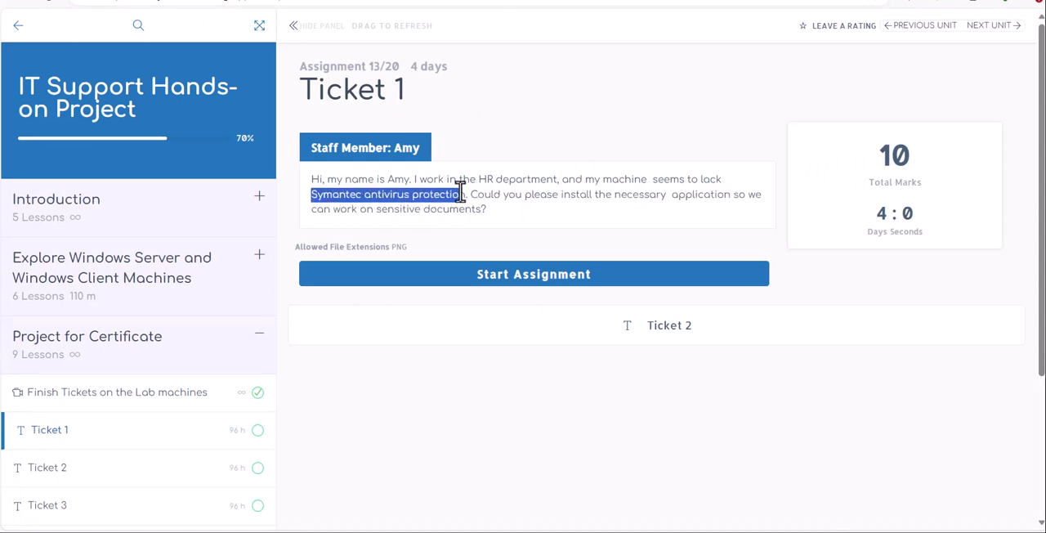
click(368, 194)
drag(363, 194, 309, 201)
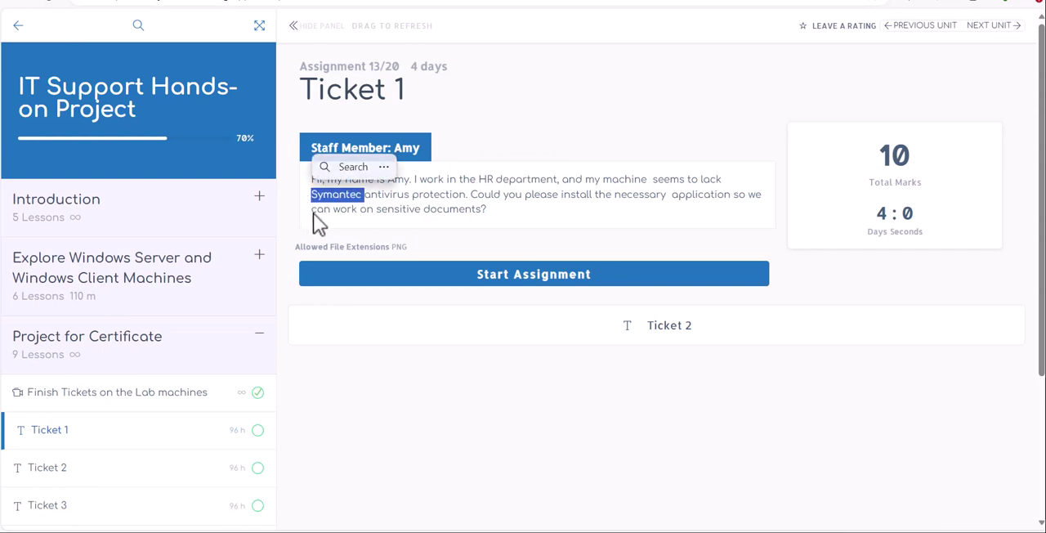
click(385, 195)
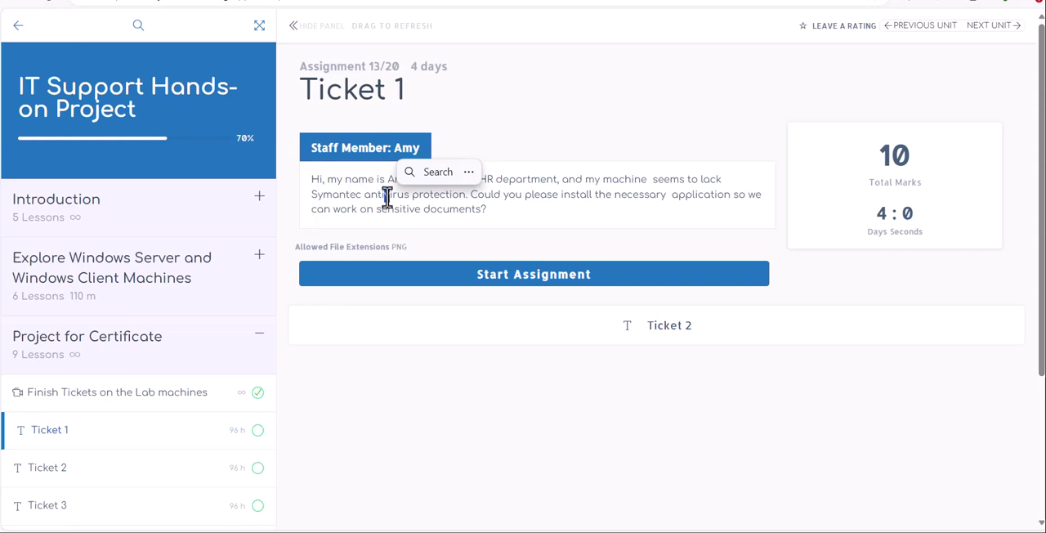
drag(384, 194, 389, 195)
click(372, 209)
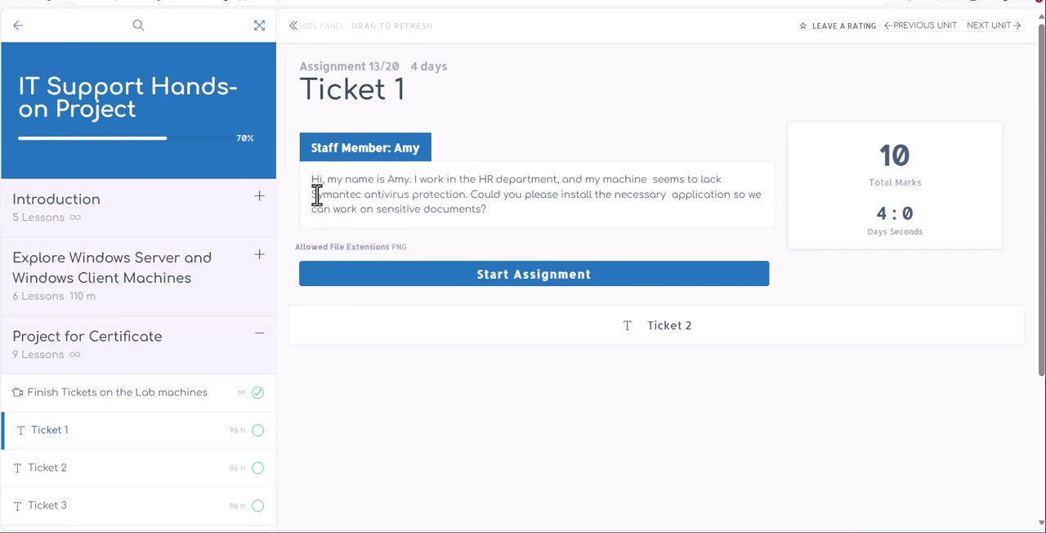
drag(312, 194, 362, 195)
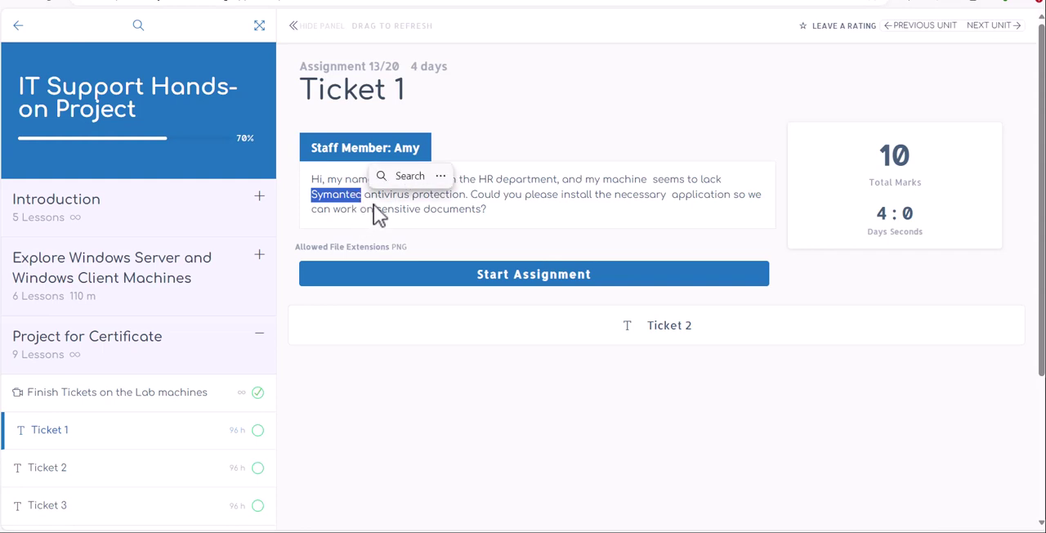
click(373, 205)
drag(361, 195, 312, 196)
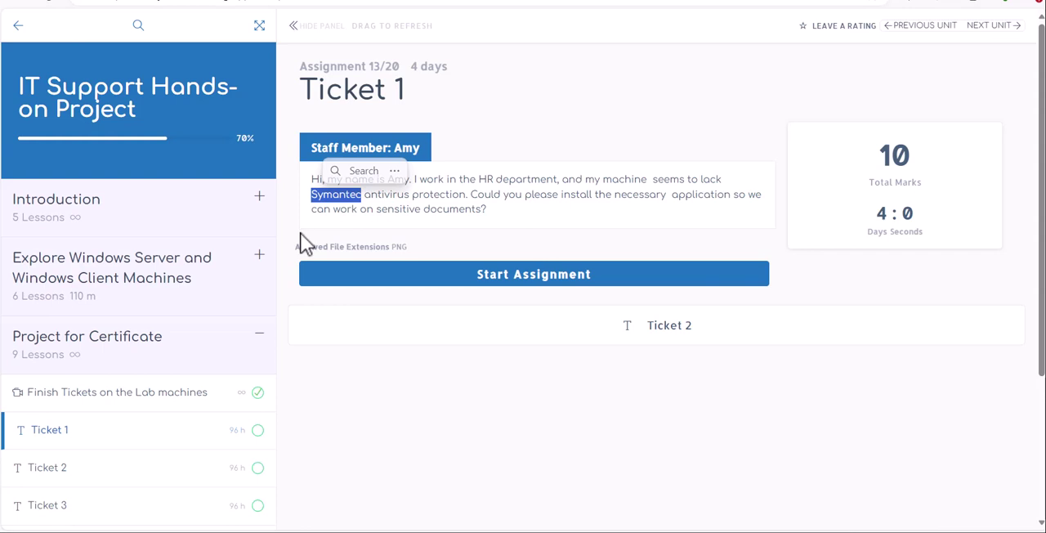
click(357, 222)
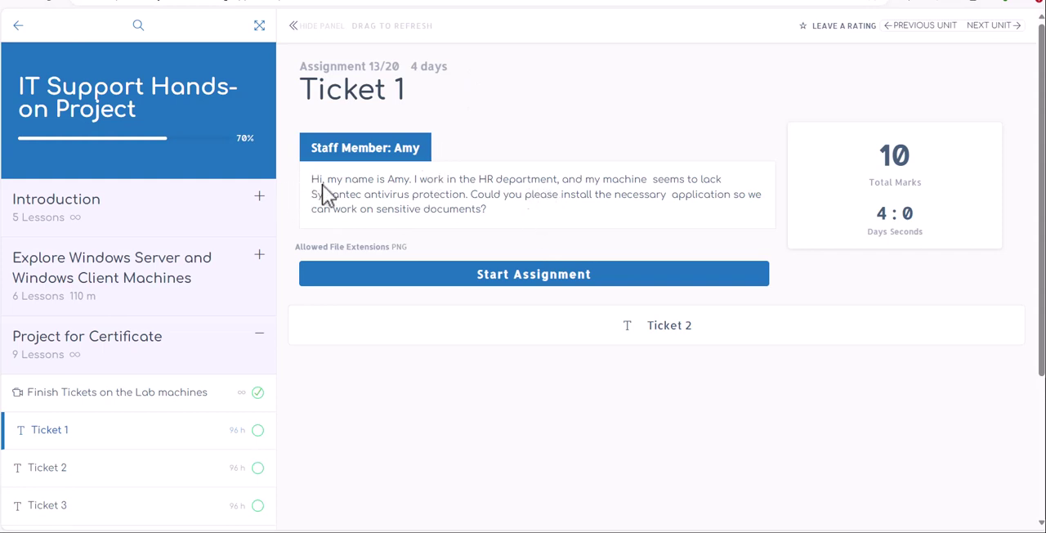
drag(311, 179, 540, 219)
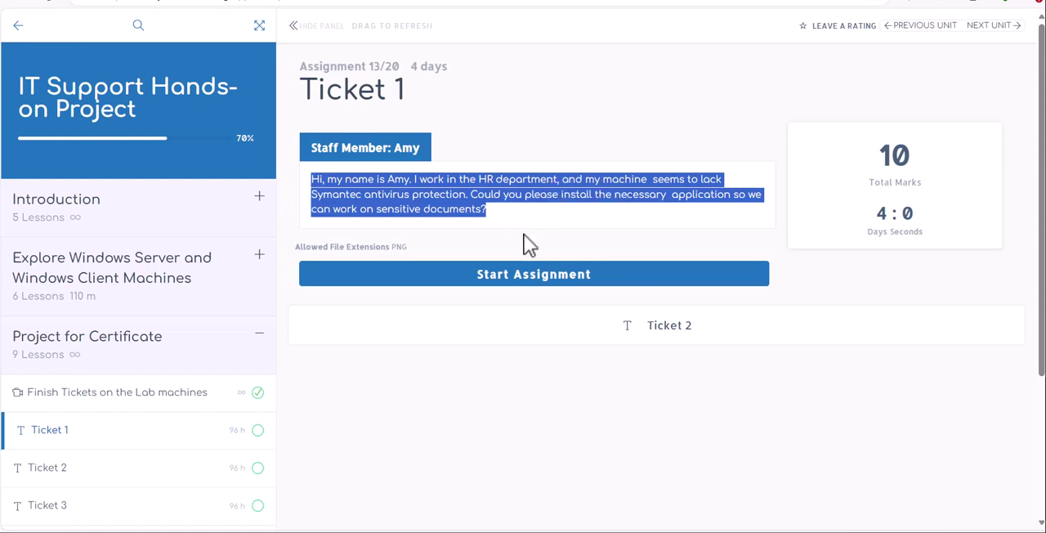
click(490, 219)
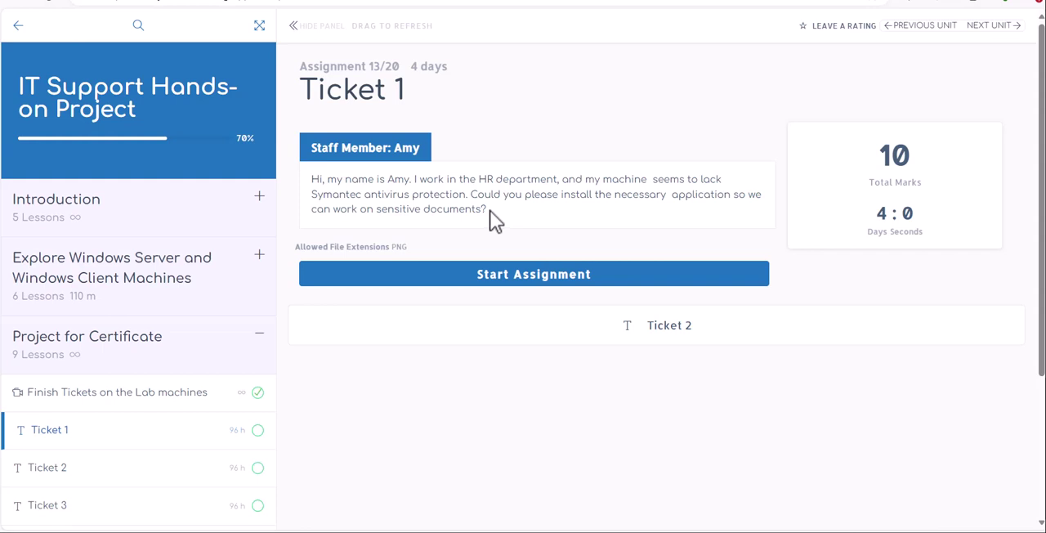
drag(490, 210, 312, 178)
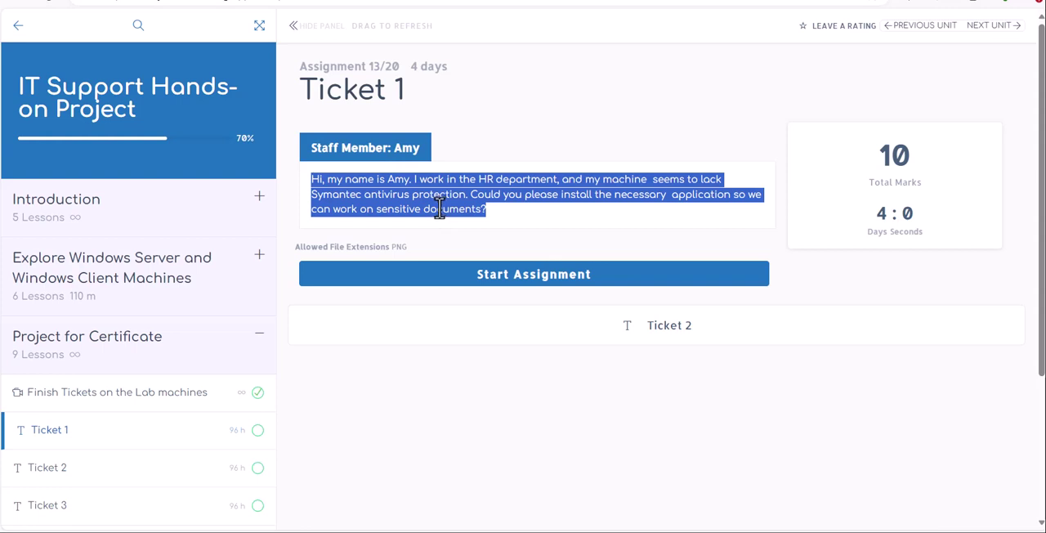
click(419, 206)
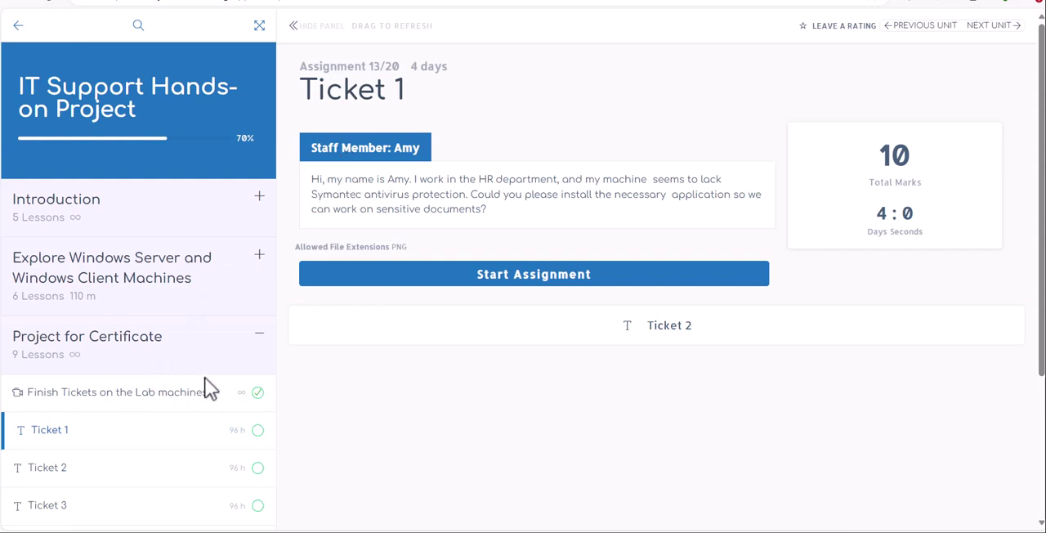
Start the Ticket 1 assignment to reveal the Select File, text box and Submit assignment form.
click(458, 275)
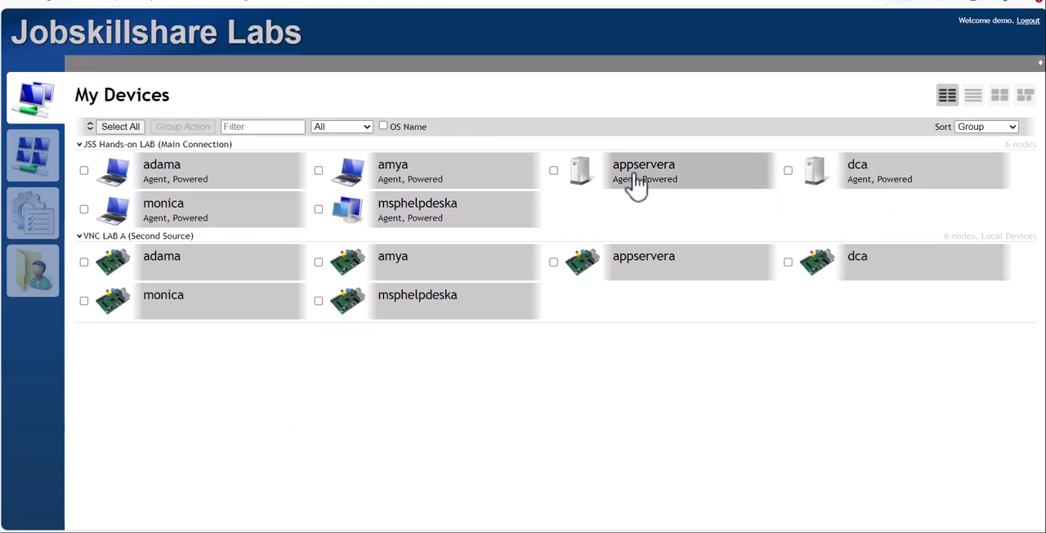
Connect to the appservera server's remote desktop from its Desktop tab.
click(638, 172)
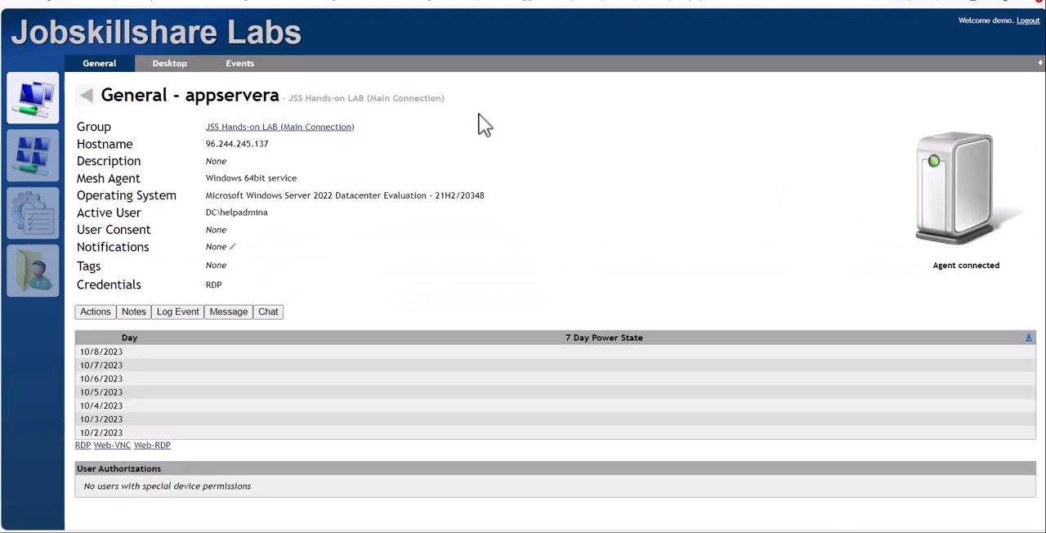
click(169, 63)
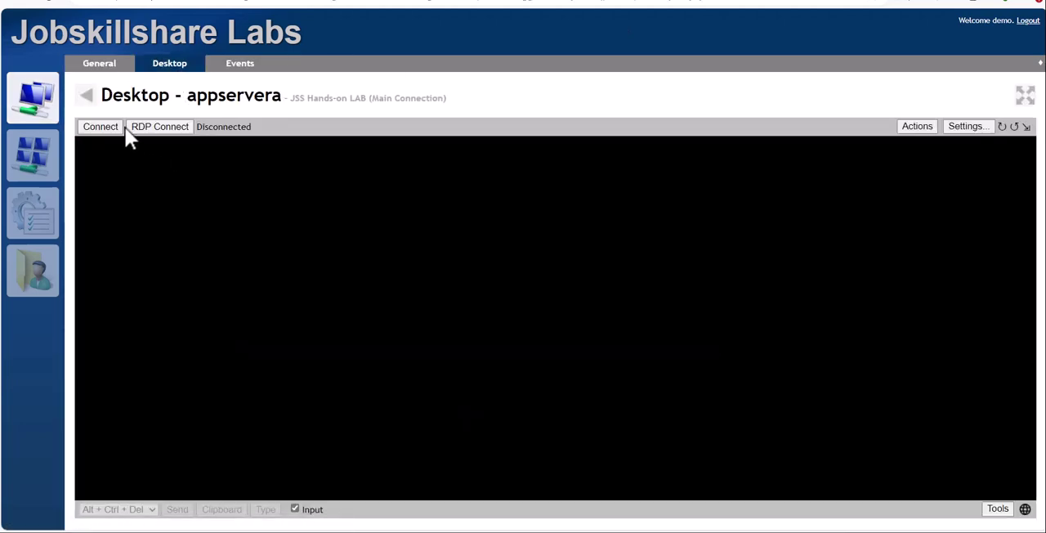
click(101, 126)
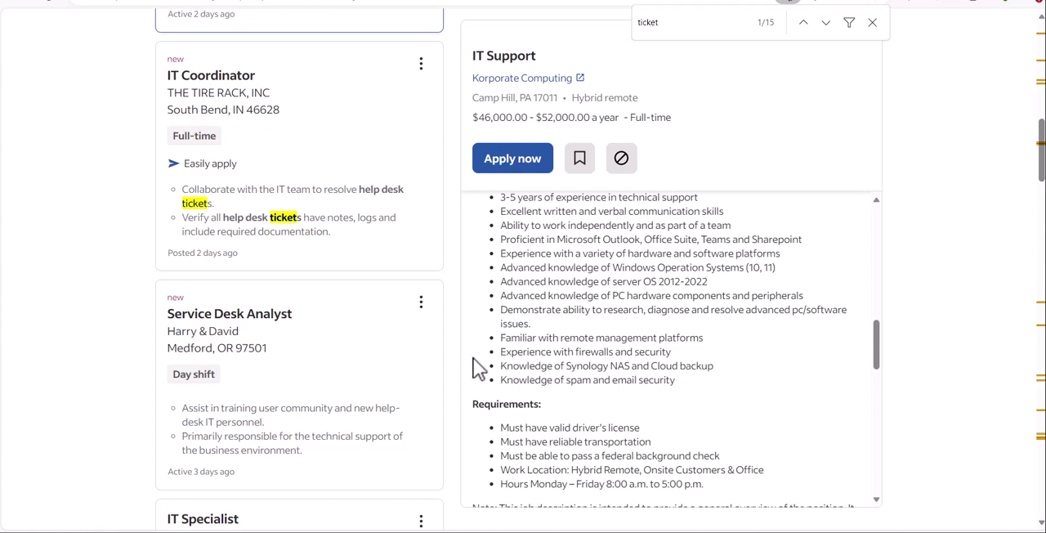
double_click(621, 239)
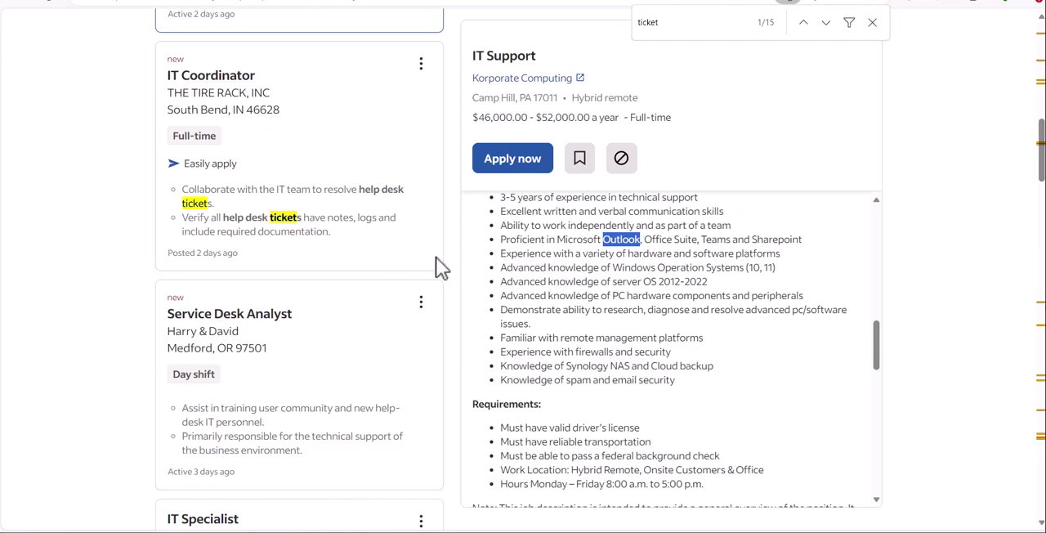
click(570, 282)
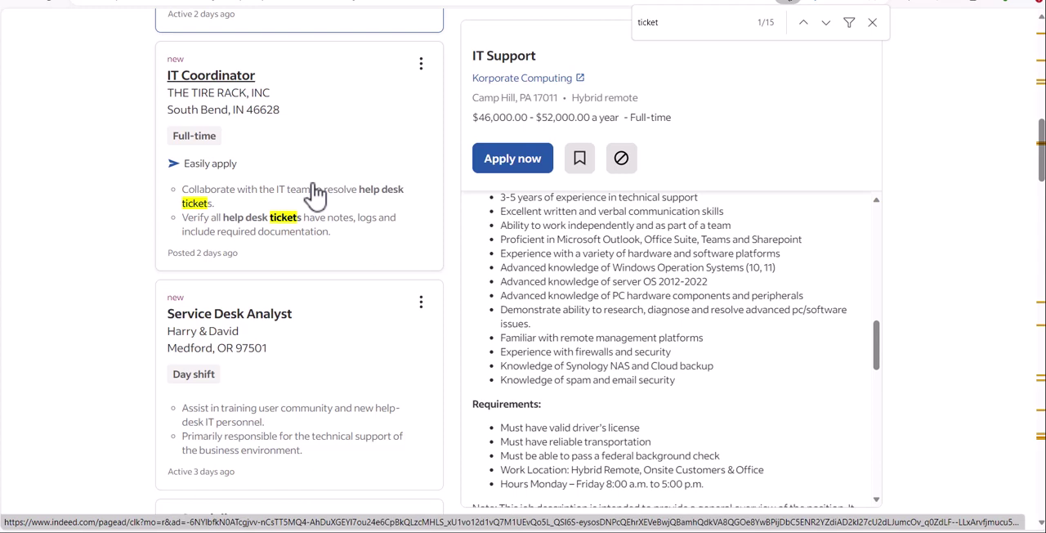
drag(609, 295, 528, 253)
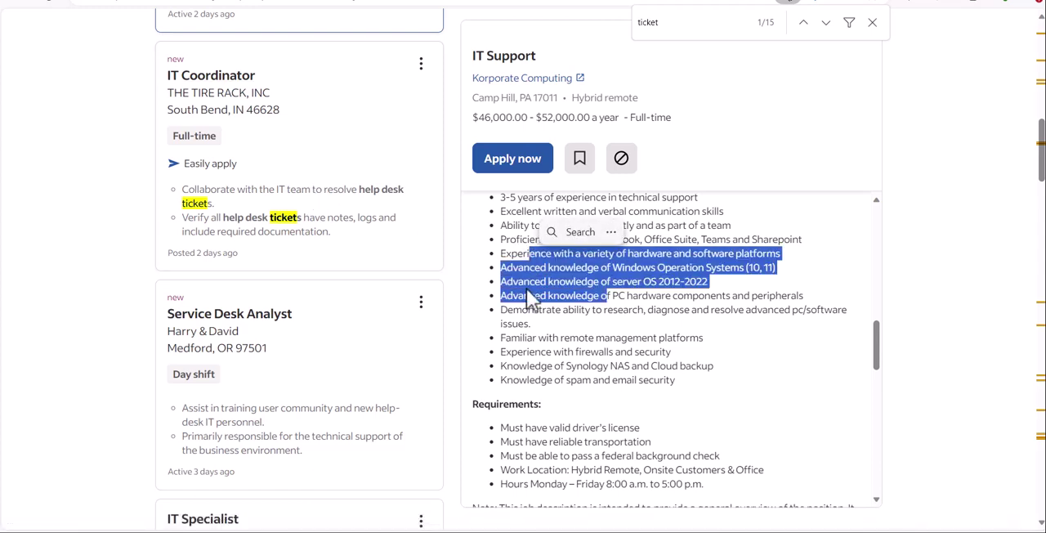